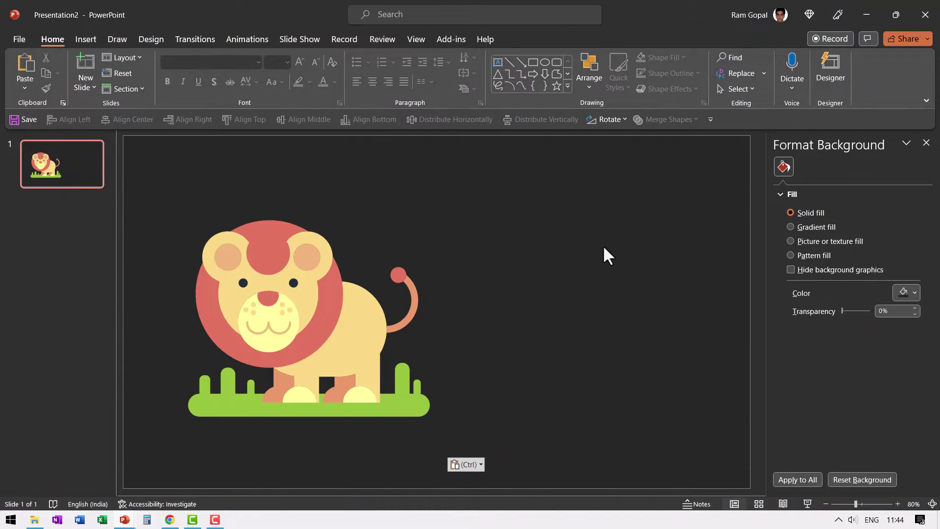
Step: Select the pasted flat lion vector graphic on the dark slide
left_click(541, 301)
left_click(344, 283)
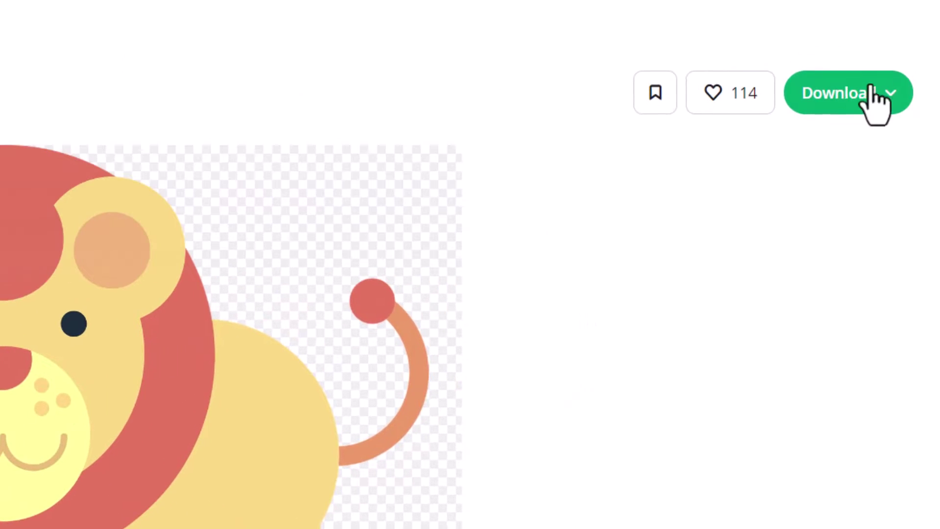
Step: Open the lion image's Download menu to show the PNG sizes and SVG vector option
left_click(872, 100)
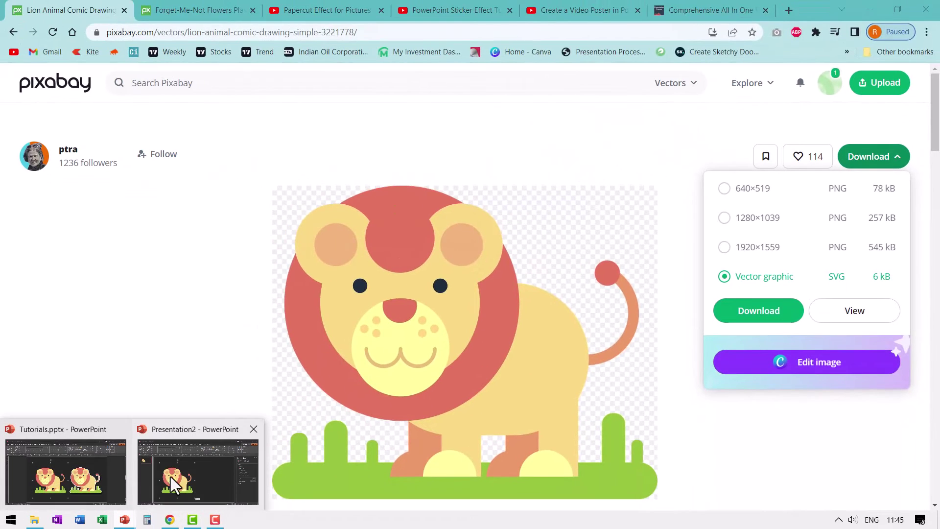
Step: Convert the copied lion graphic into editable shapes with Convert to Shape
left_click(177, 481)
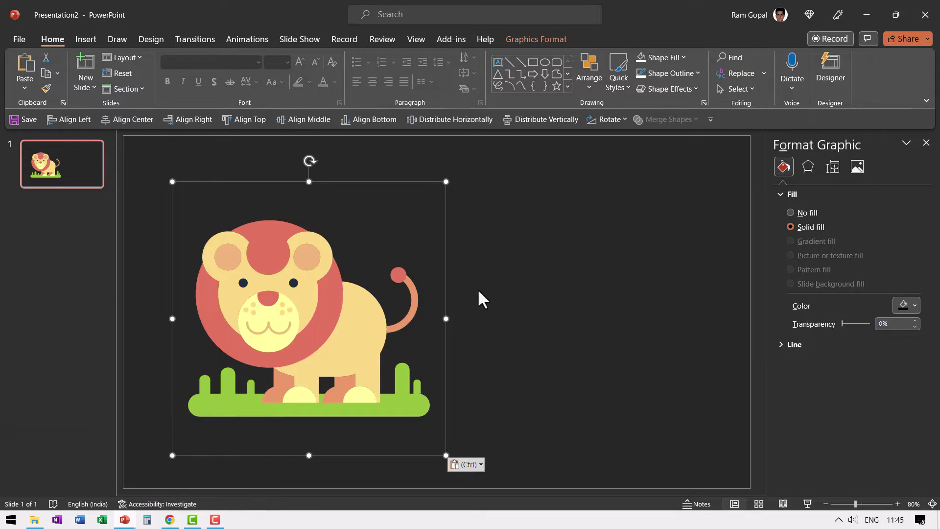
left_click(478, 291)
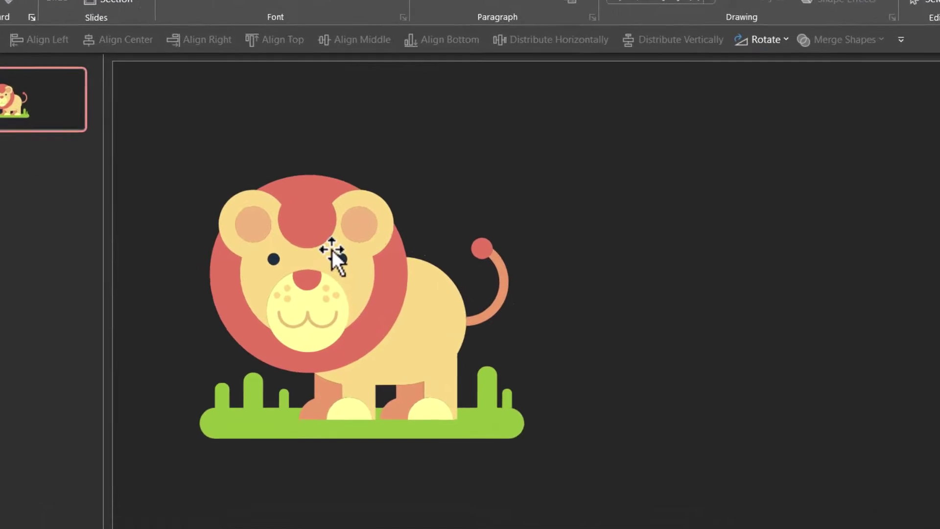
right_click(287, 276)
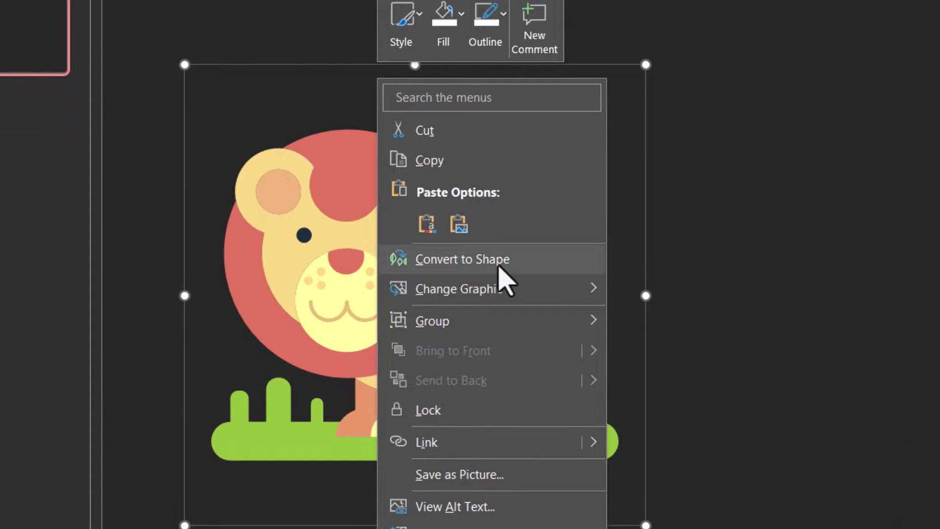
key("Escape")
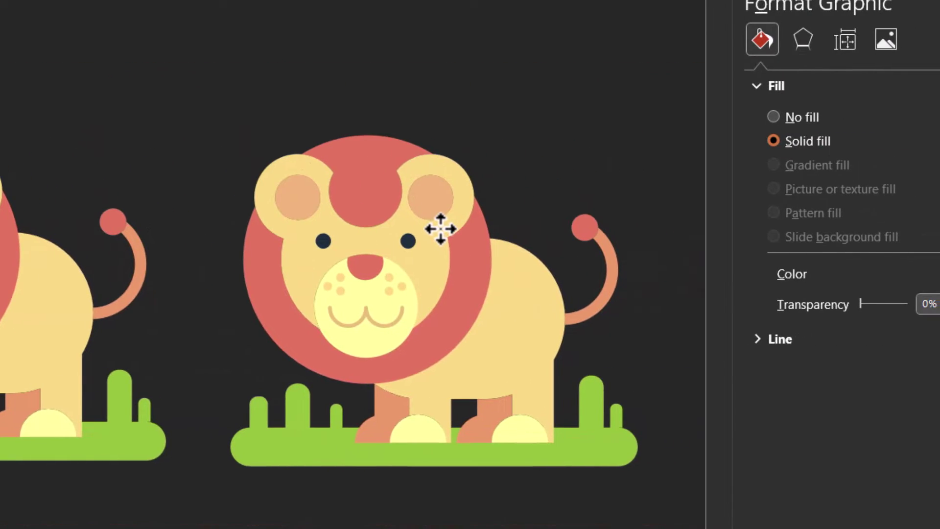
left_click(450, 222)
right_click(451, 222)
left_click(520, 259)
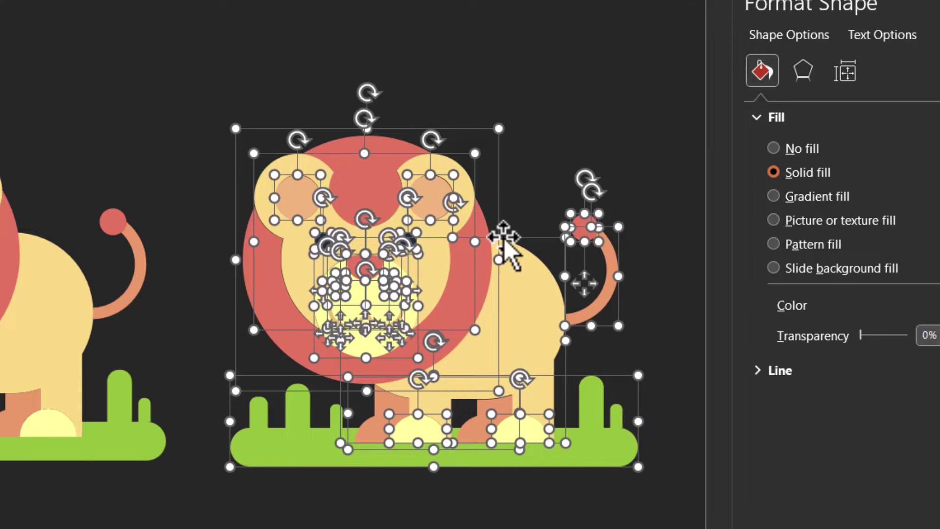
Step: Group the lion's shapes and give them a white outline
key("ctrl+g")
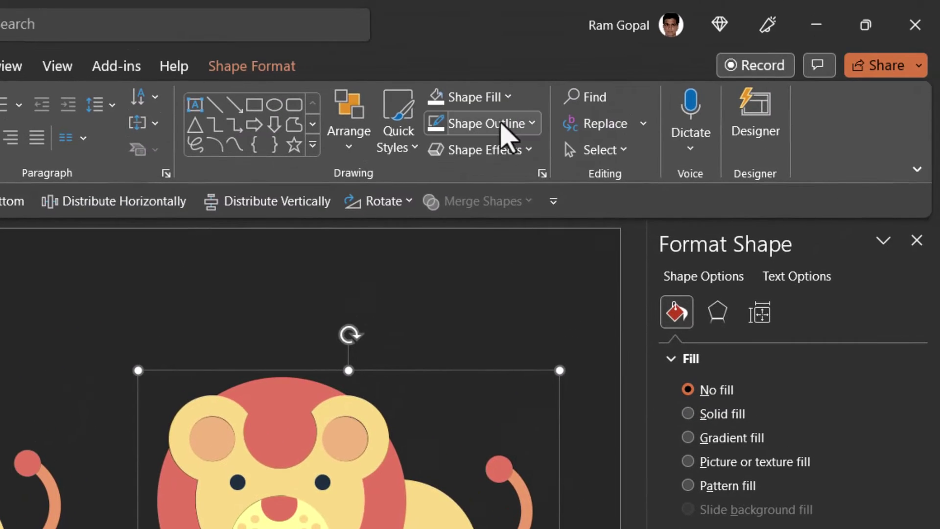
left_click(493, 124)
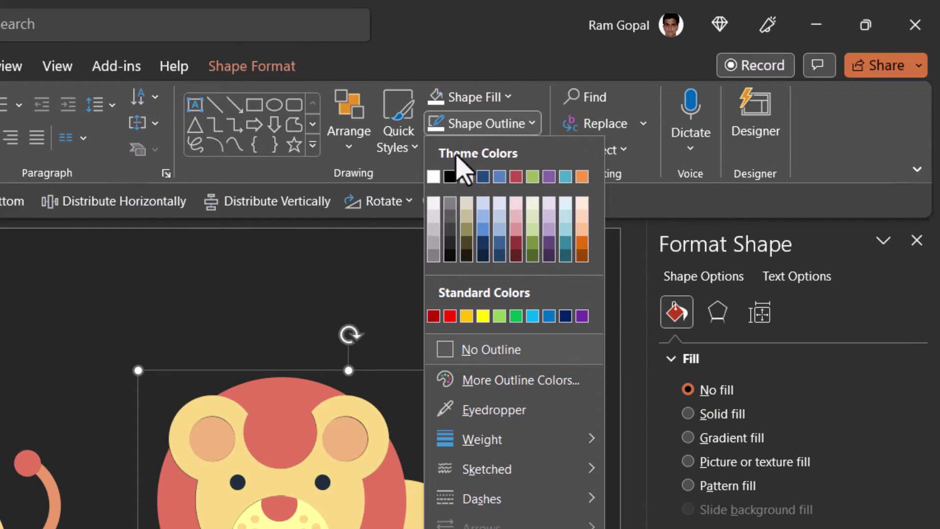
left_click(434, 176)
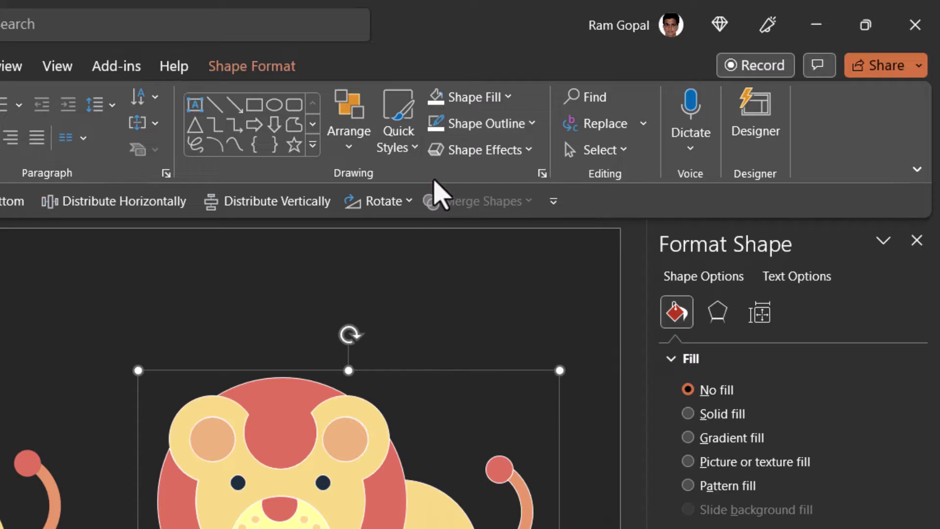
Step: Set the lion's outline width to 10 pt in Format Shape's Line settings
right_click(378, 487)
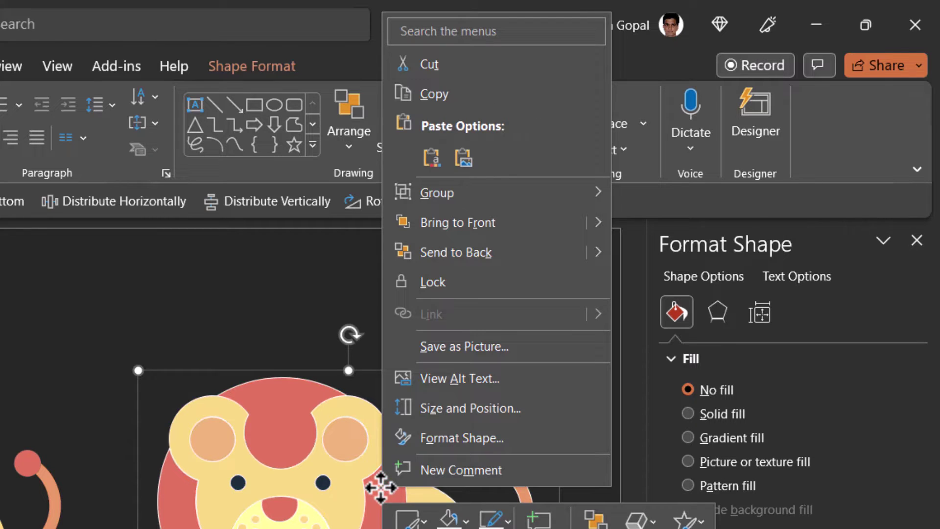
left_click(462, 452)
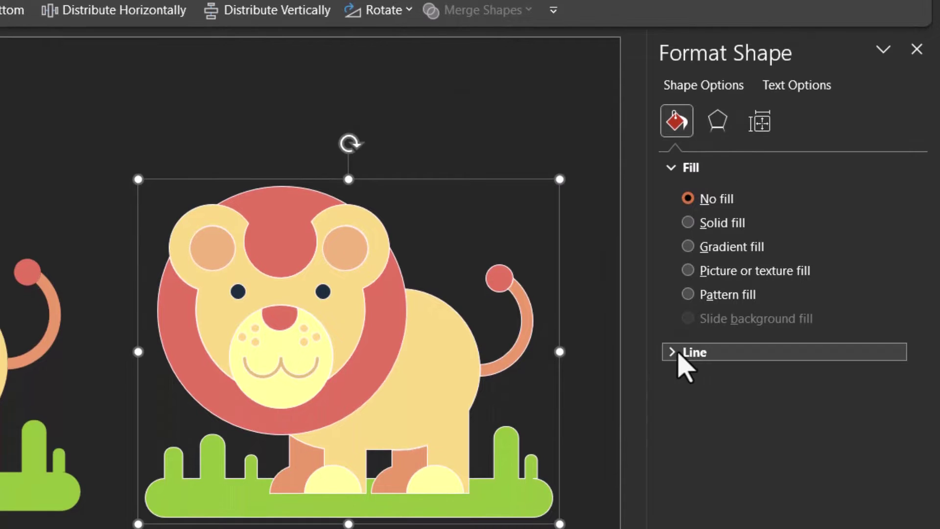
left_click(679, 353)
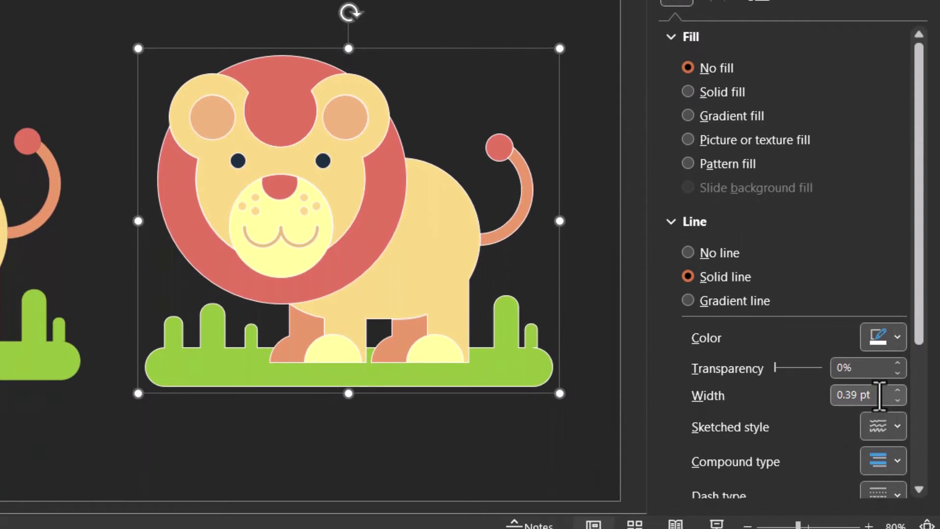
left_click(879, 395)
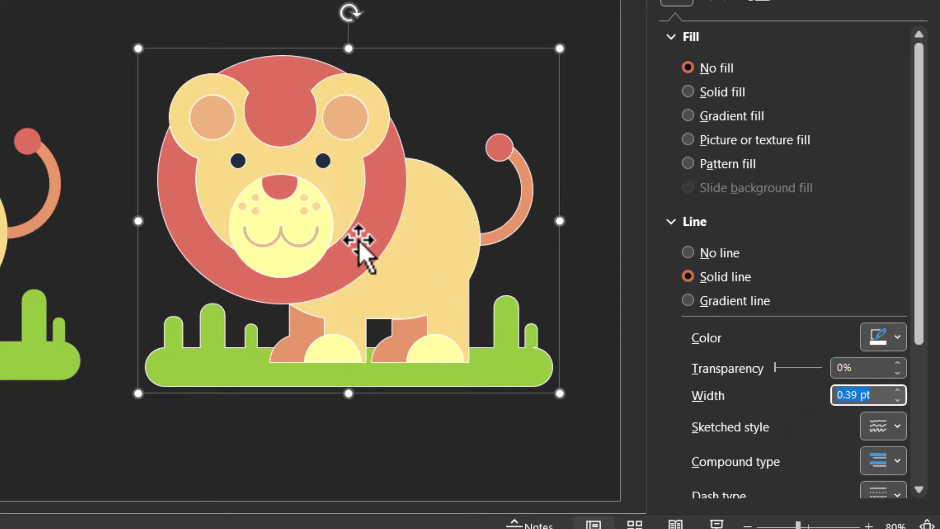
type("10")
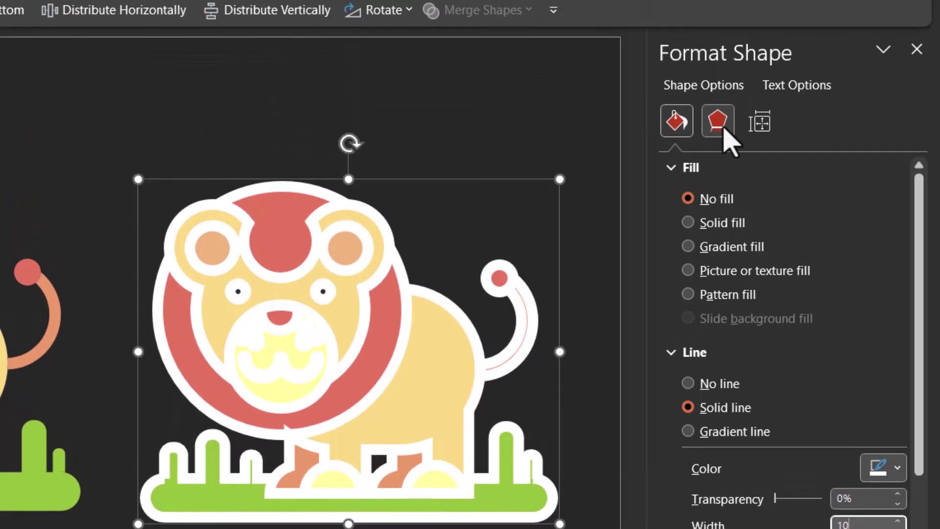
Step: Apply an Offset: Bottom Right shadow with 102% size and 32% transparency
left_click(724, 132)
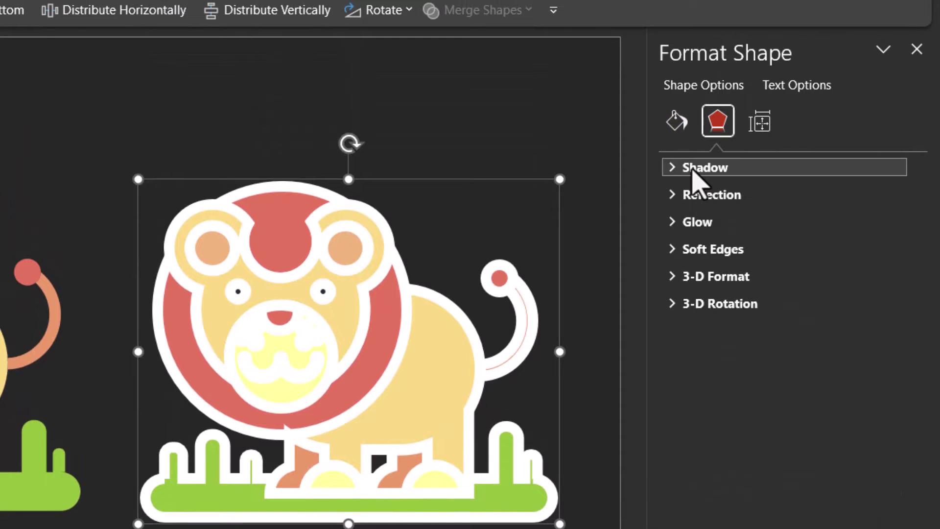
left_click(690, 167)
left_click(890, 206)
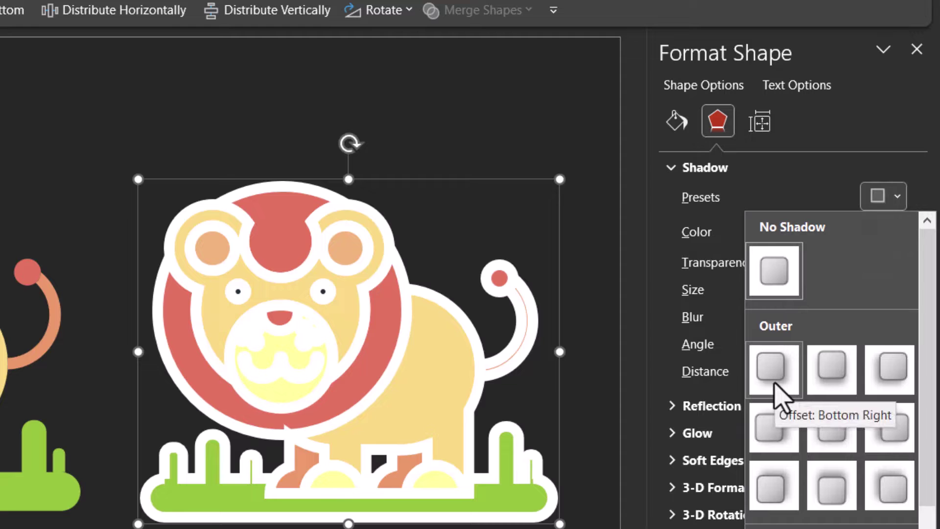
left_click(771, 390)
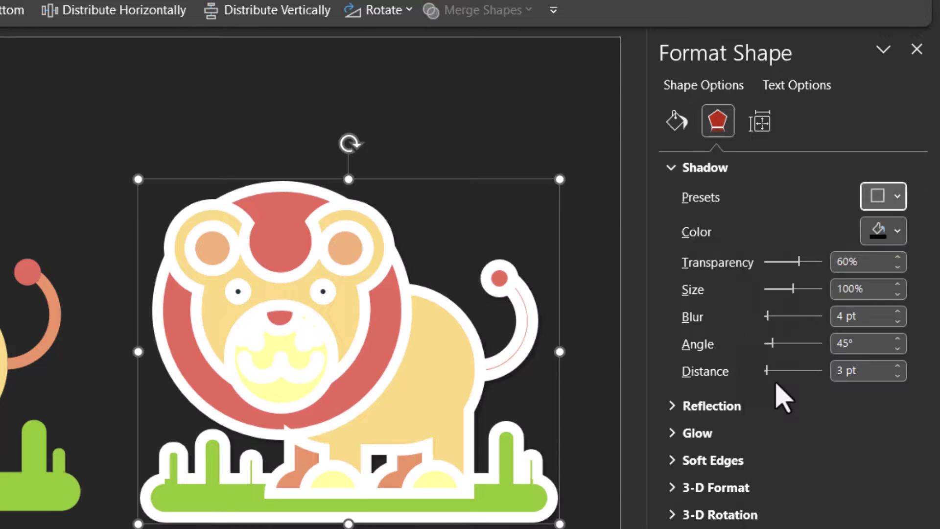
left_click(896, 285)
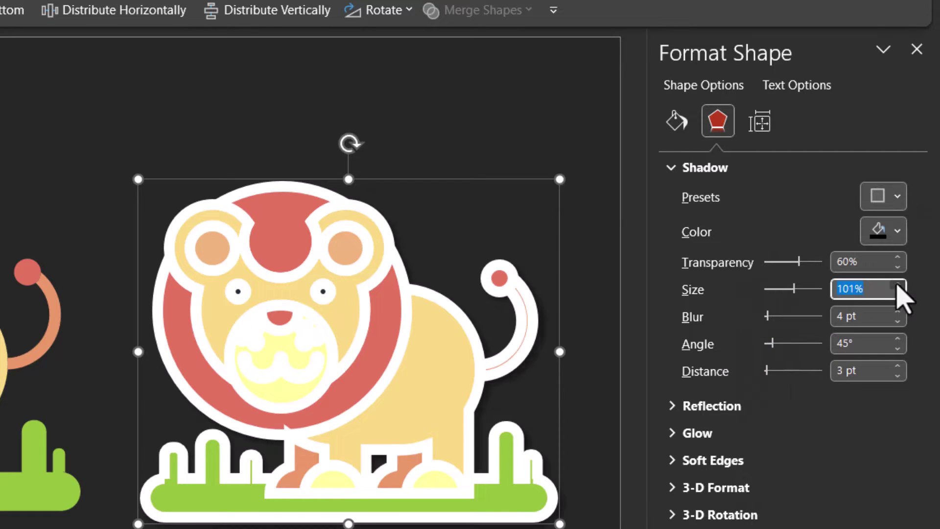
left_click(897, 285)
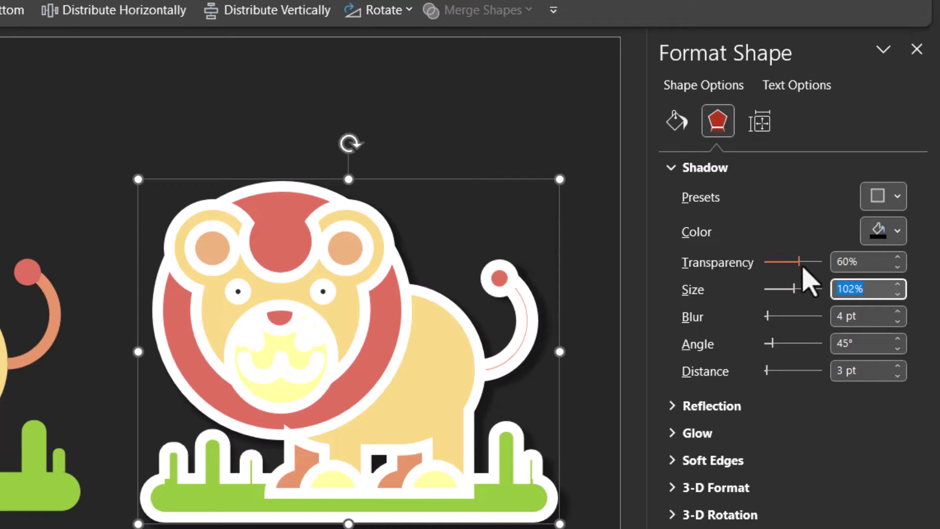
left_click_drag(799, 263, 787, 266)
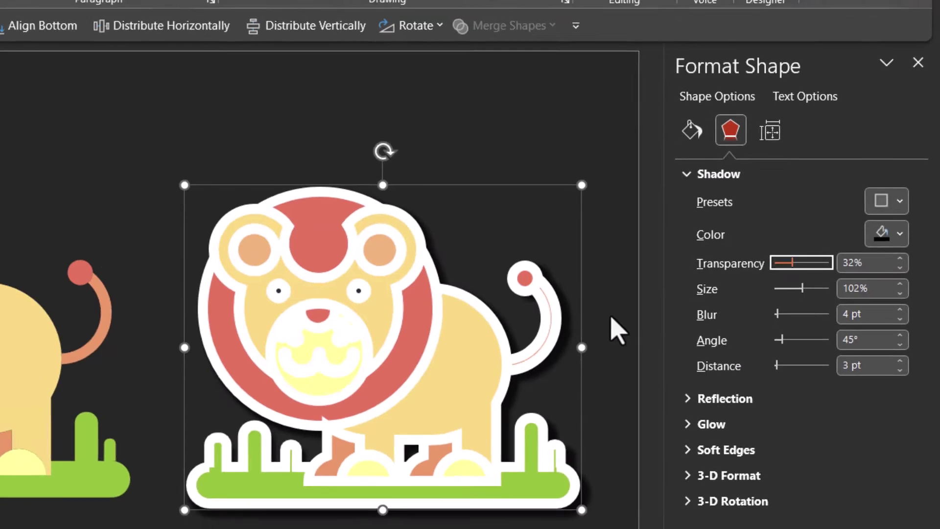
Step: Move the original lion onto its white silhouette and nudge it into alignment
left_click(714, 303)
left_click(292, 275)
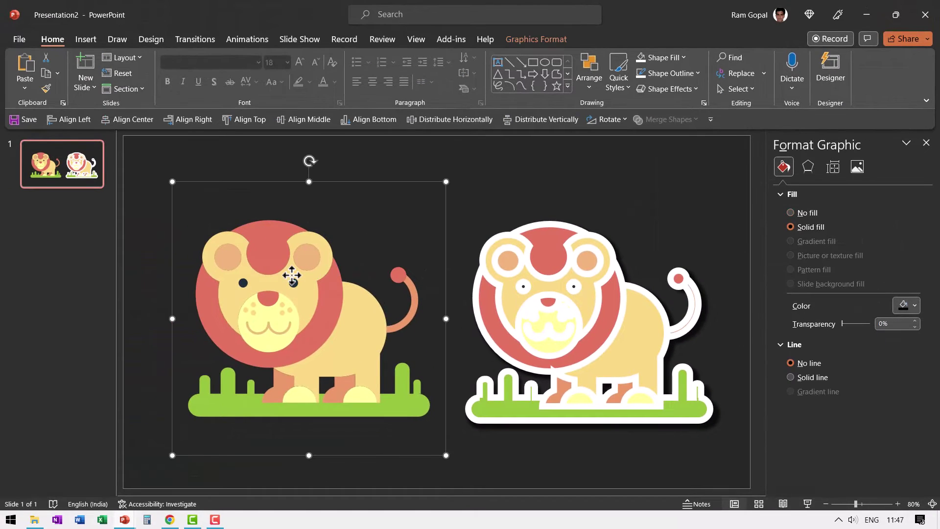
right_click(291, 275)
left_click(331, 347)
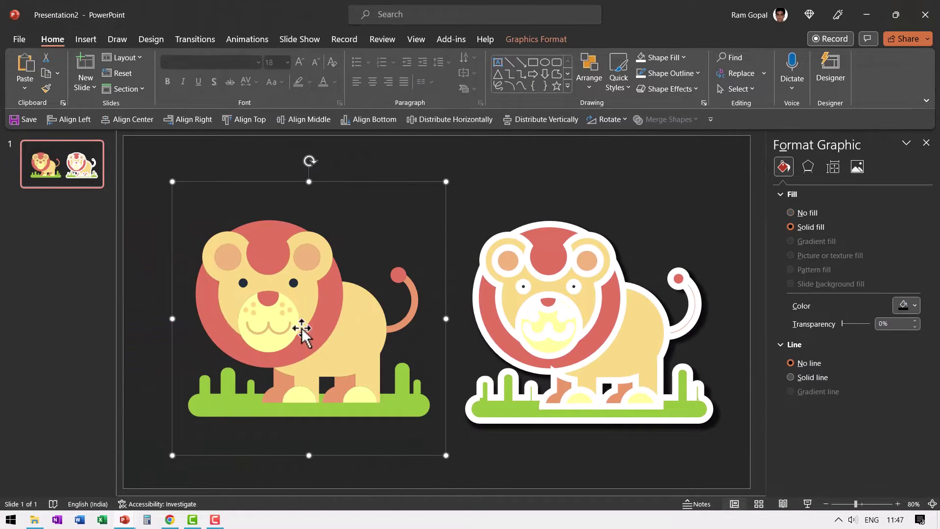
left_click_drag(278, 292, 559, 295)
key("ctrl+Down")
key("ctrl+Down")
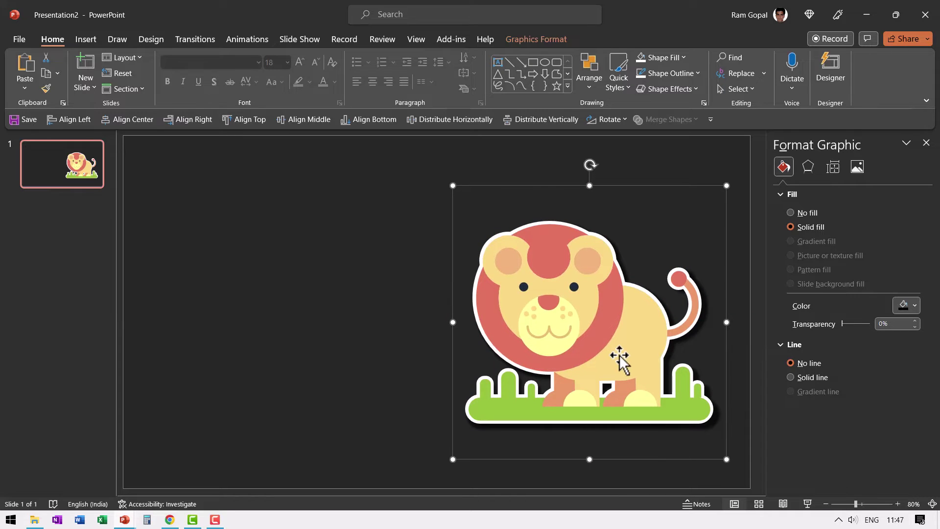
Step: Marquee-select both lion layers and group them with Ctrl+G
left_click(736, 387)
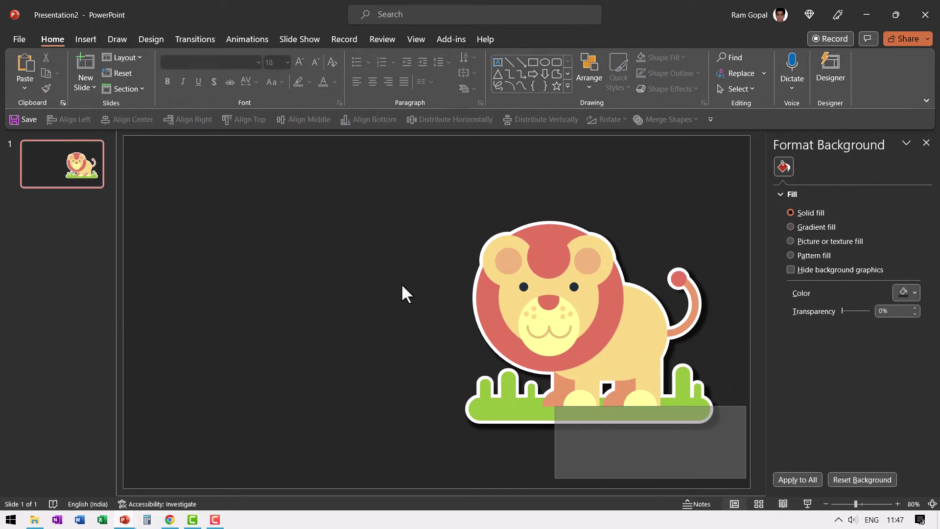
left_click_drag(742, 474, 261, 132)
key("ctrl+g")
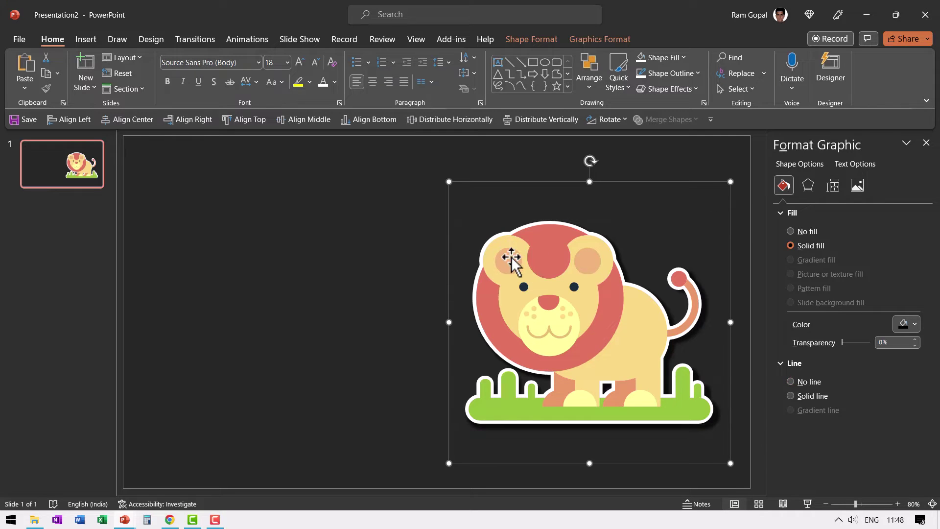
Step: Add a new slide, paste the flower graphic, and place a copy to the right
key("ctrl+m")
right_click(373, 243)
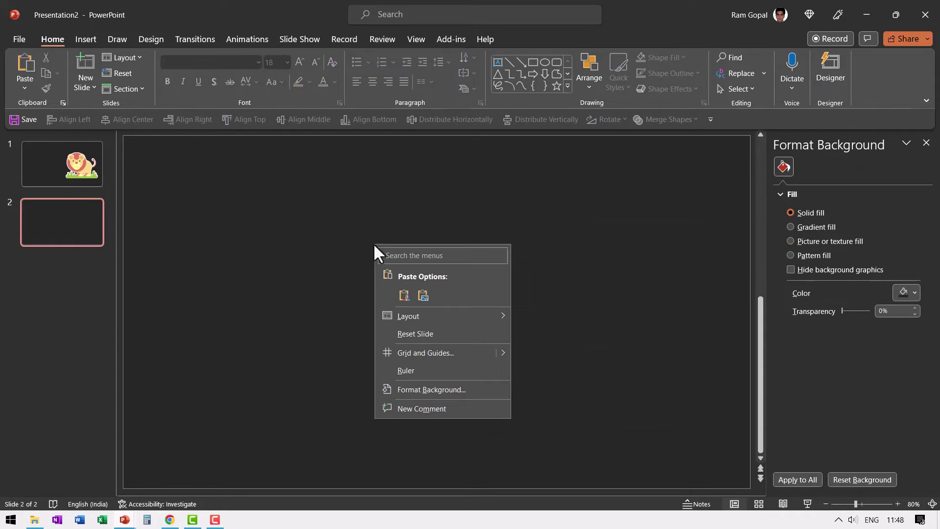
left_click(400, 295)
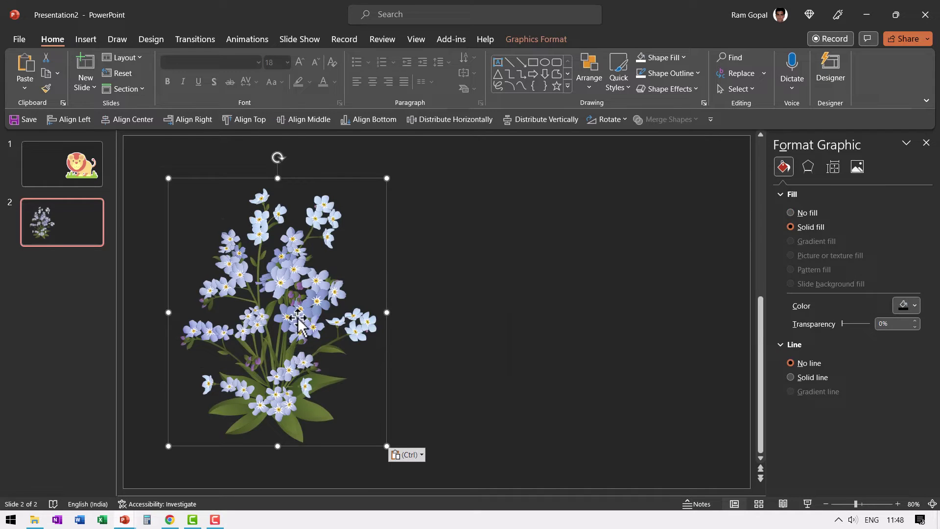
left_click_drag(295, 298, 568, 289)
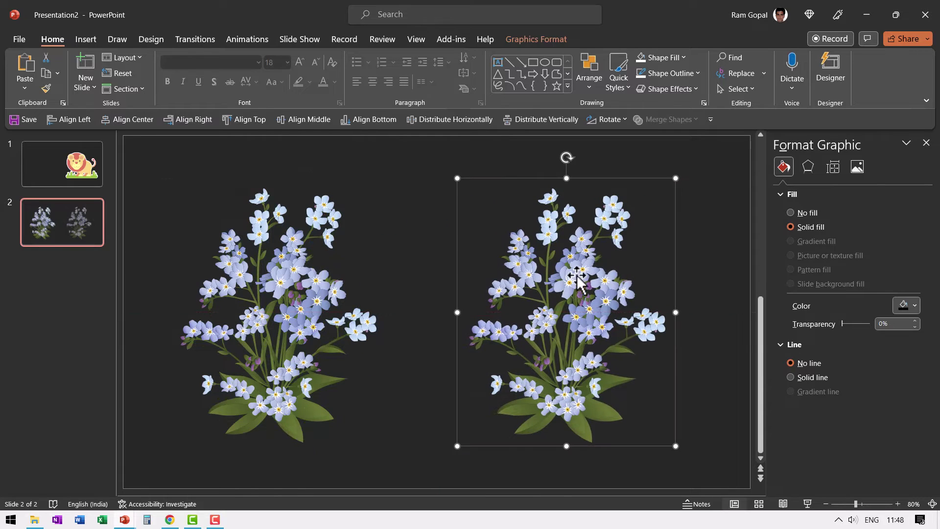
Step: Give the flower copy's shapes a 10 pt white outline and group them
right_click(577, 282)
key("Escape")
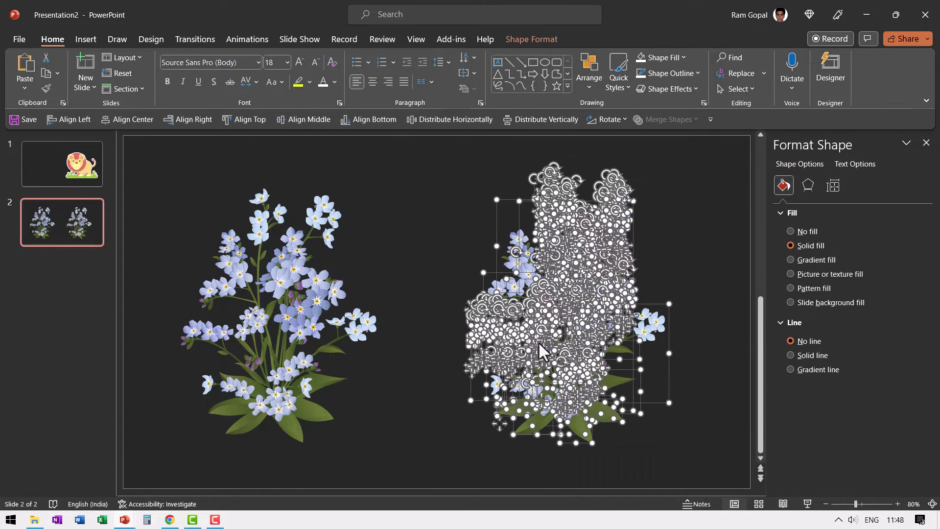
left_click(643, 72)
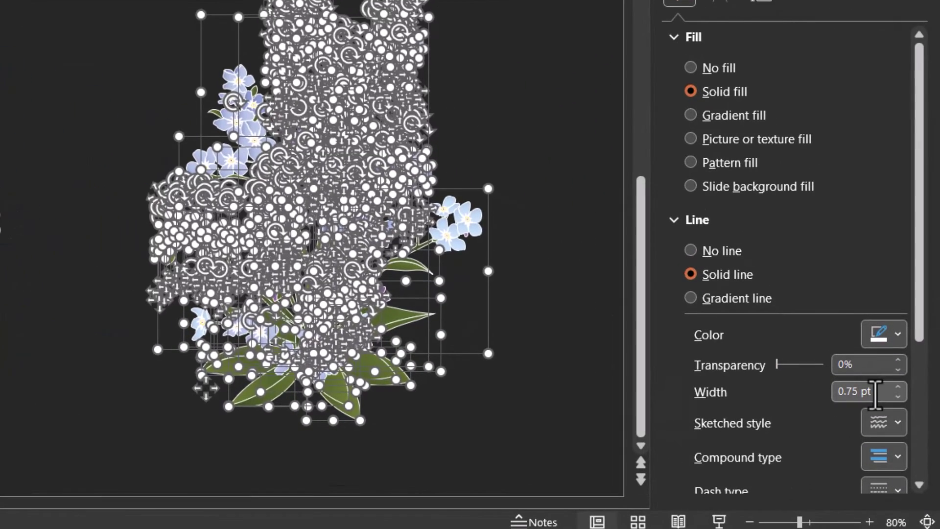
left_click(863, 393)
type("10")
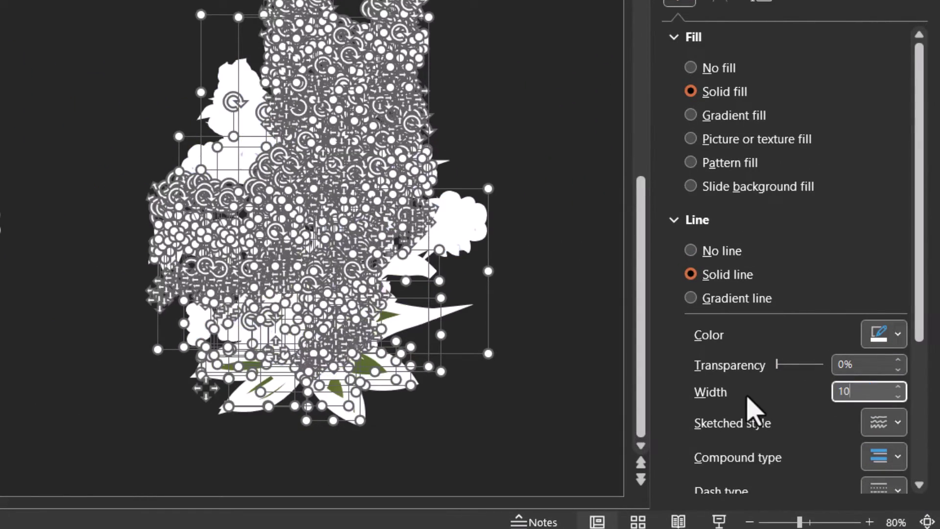
key("alt+n")
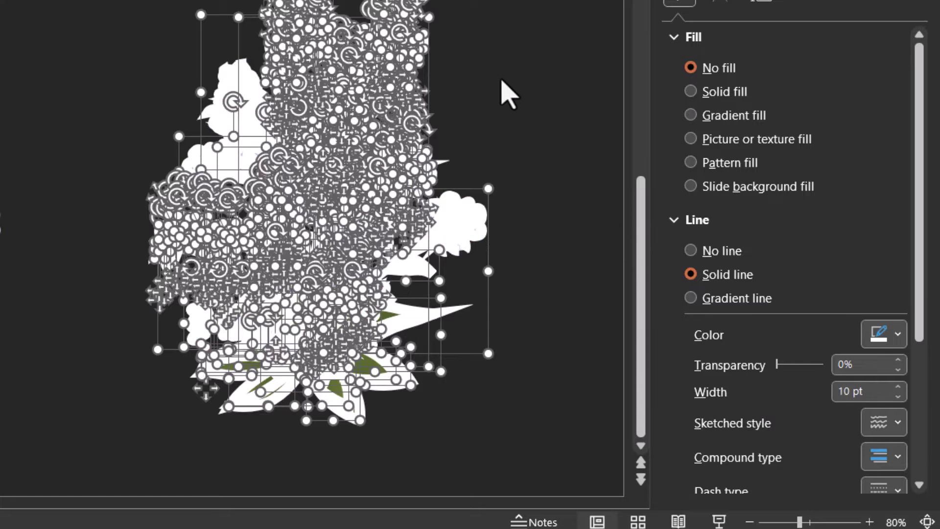
key("ctrl+g")
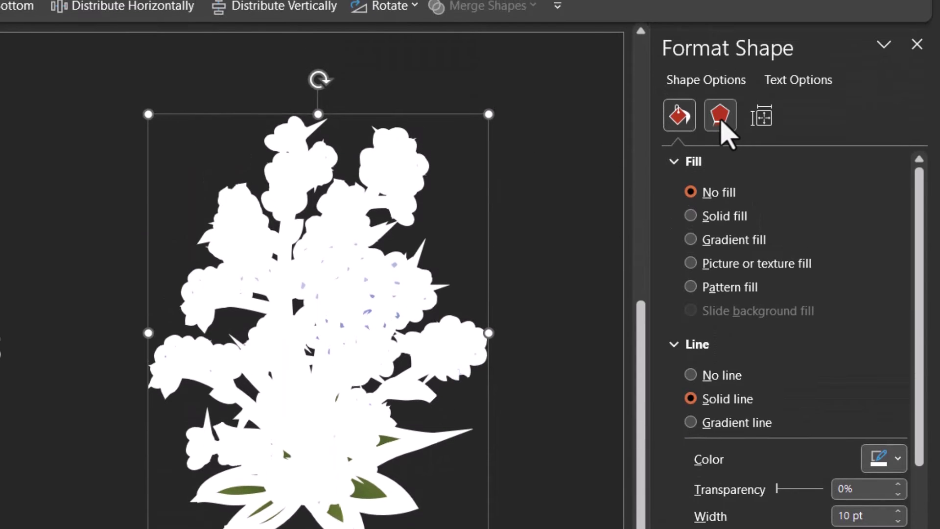
Step: Give the flower silhouette an outer shadow at 102% size and 31% transparency
left_click(721, 116)
left_click(884, 190)
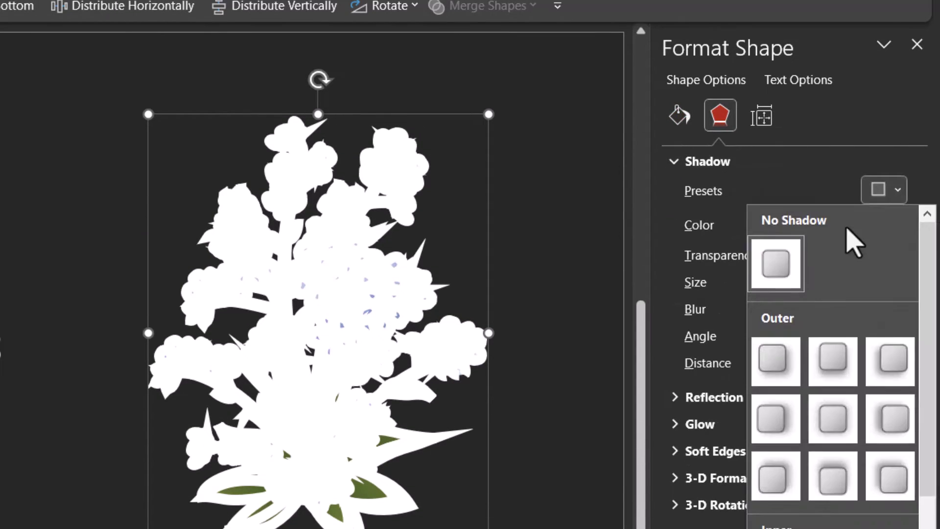
left_click(772, 378)
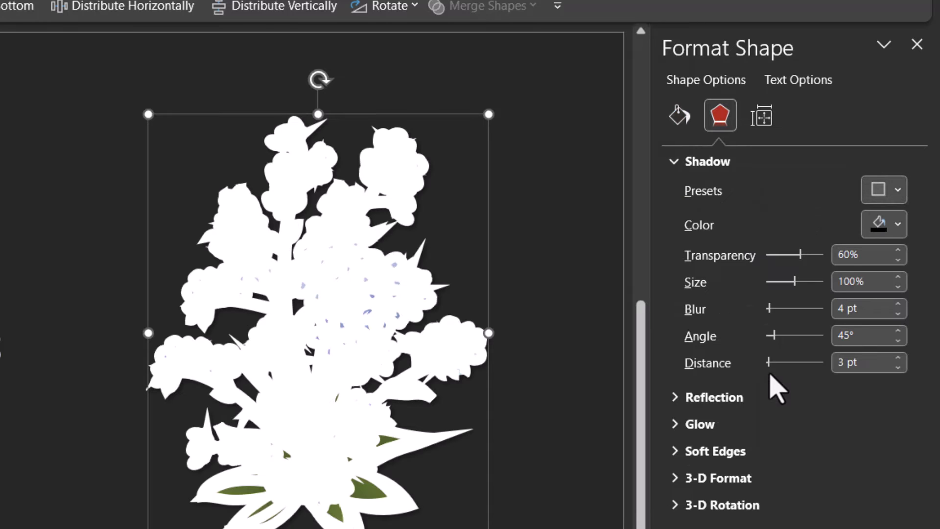
left_click(897, 277)
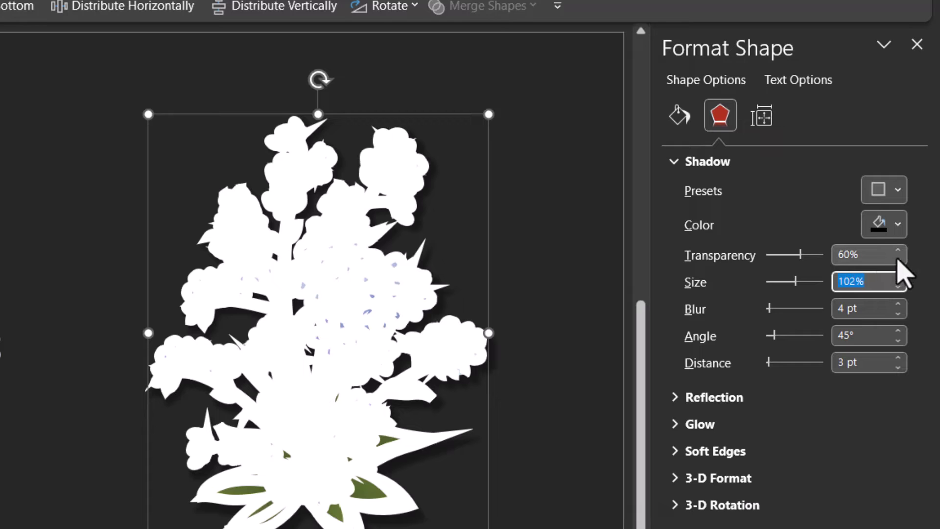
left_click_drag(799, 255, 788, 256)
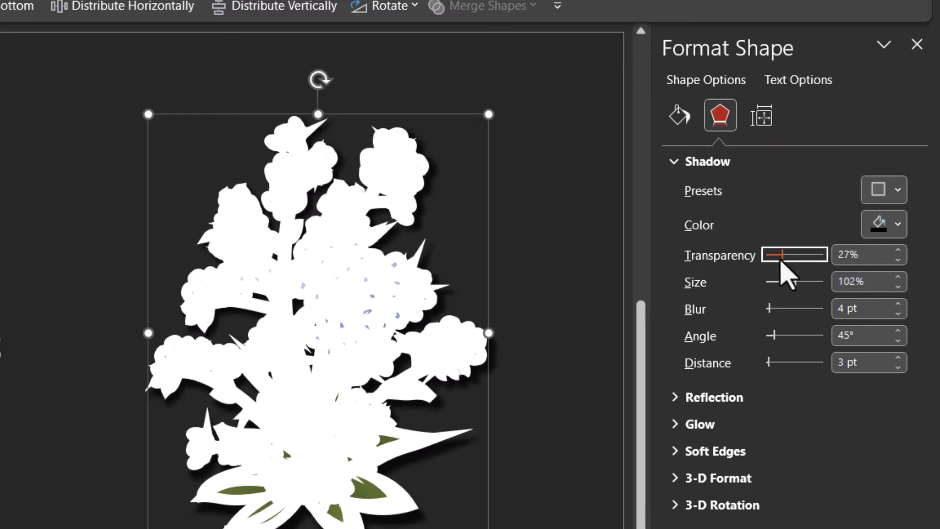
left_click_drag(782, 257, 788, 259)
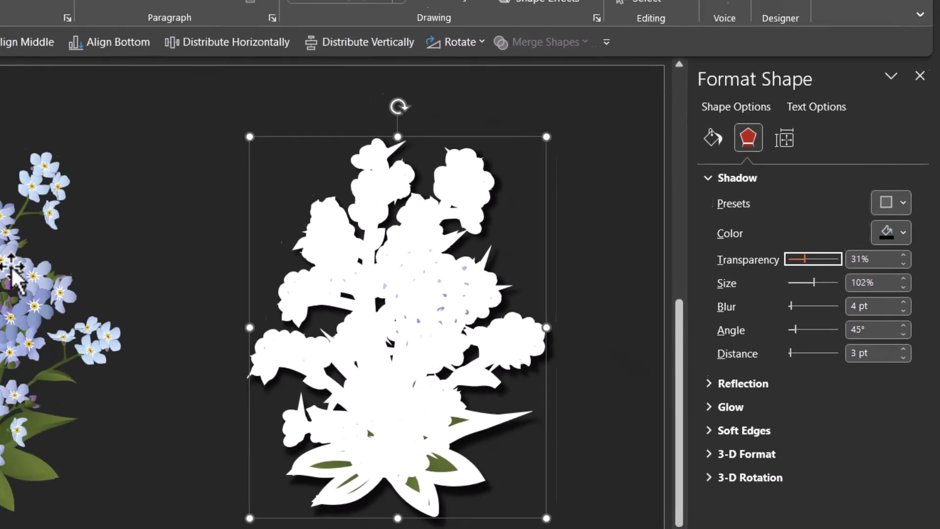
Step: Bring the original flower in front of its silhouette
left_click(14, 272)
right_click(319, 317)
key("Escape")
key("Escape")
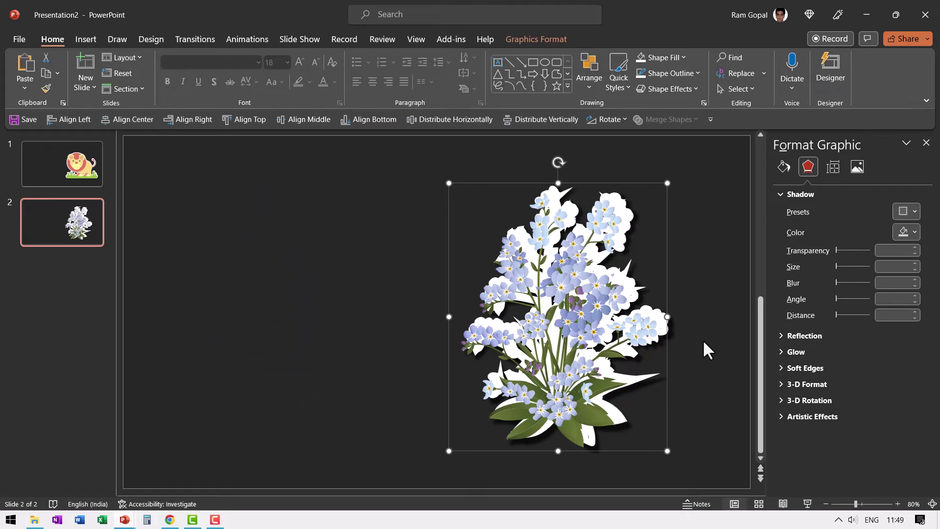
left_click(700, 393)
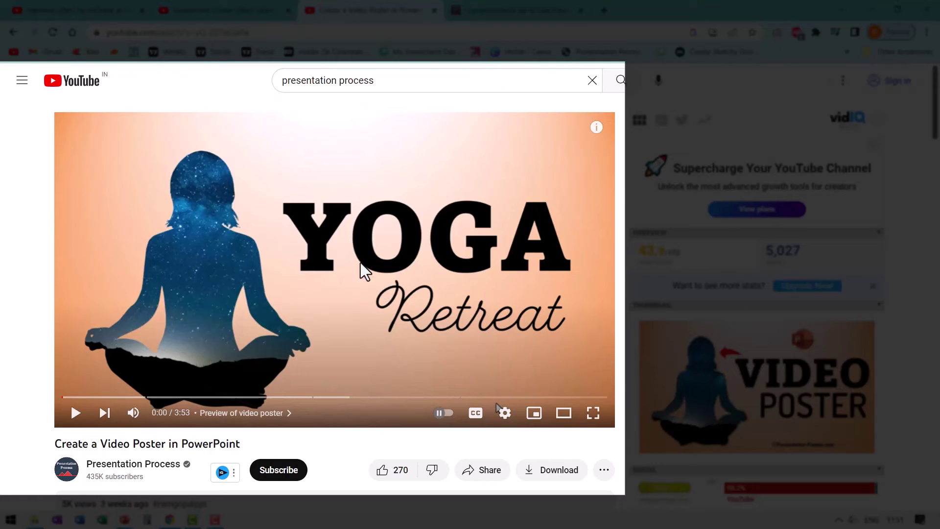
Step: Switch to the first browser tab, the Papercut Effect for Pictures video
key("ctrl+1")
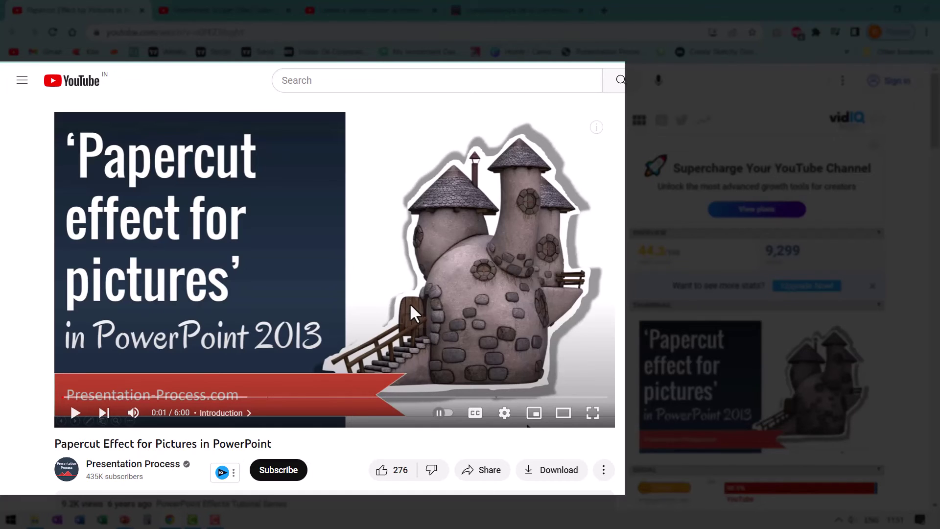
Step: Cycle through the tutorial tabs, ending on the PowerPoint Sticker Effect Tutorial
left_click(371, 11)
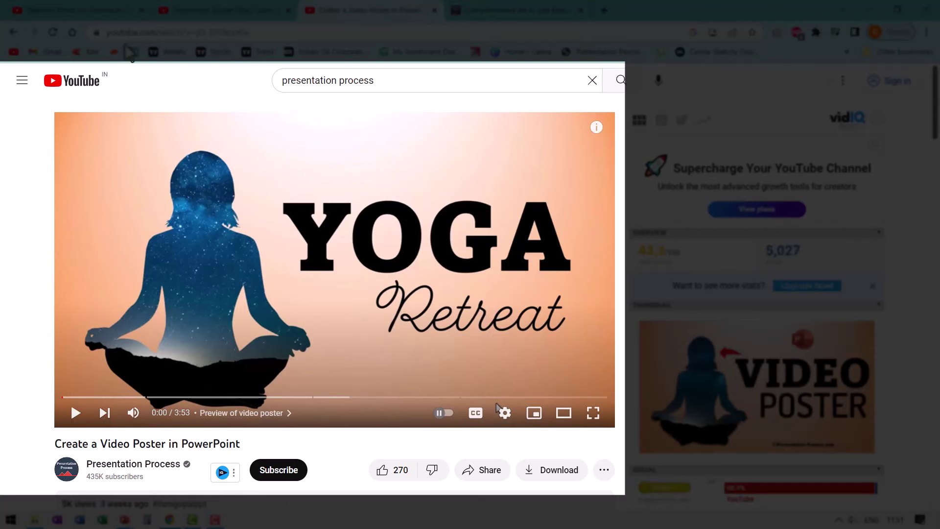
left_click(106, 14)
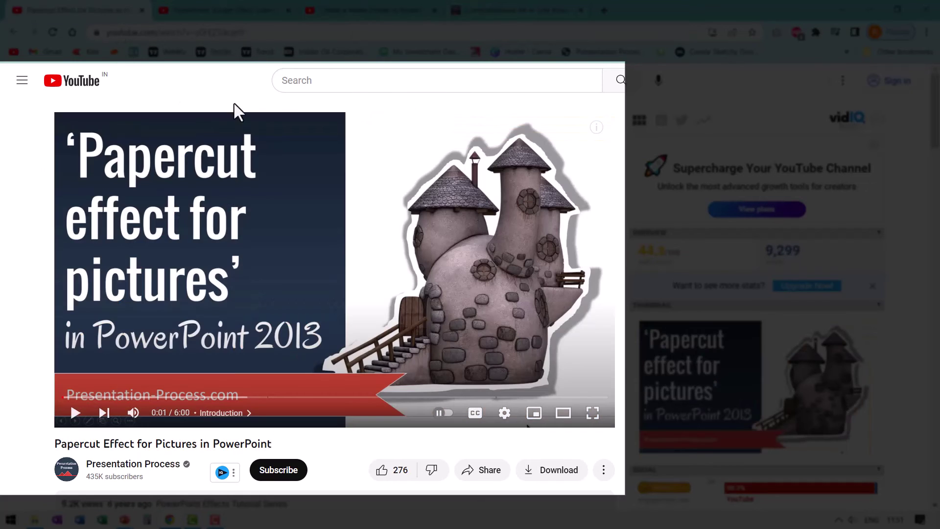
left_click(236, 14)
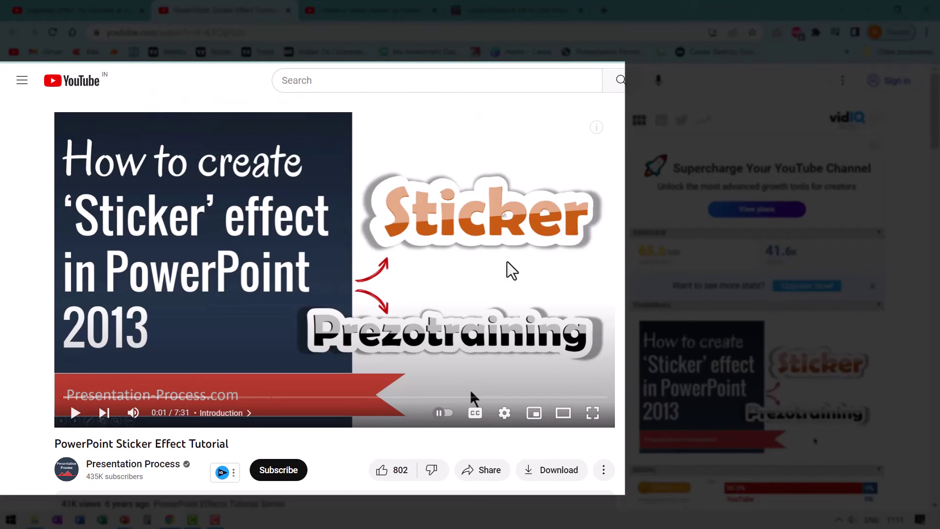